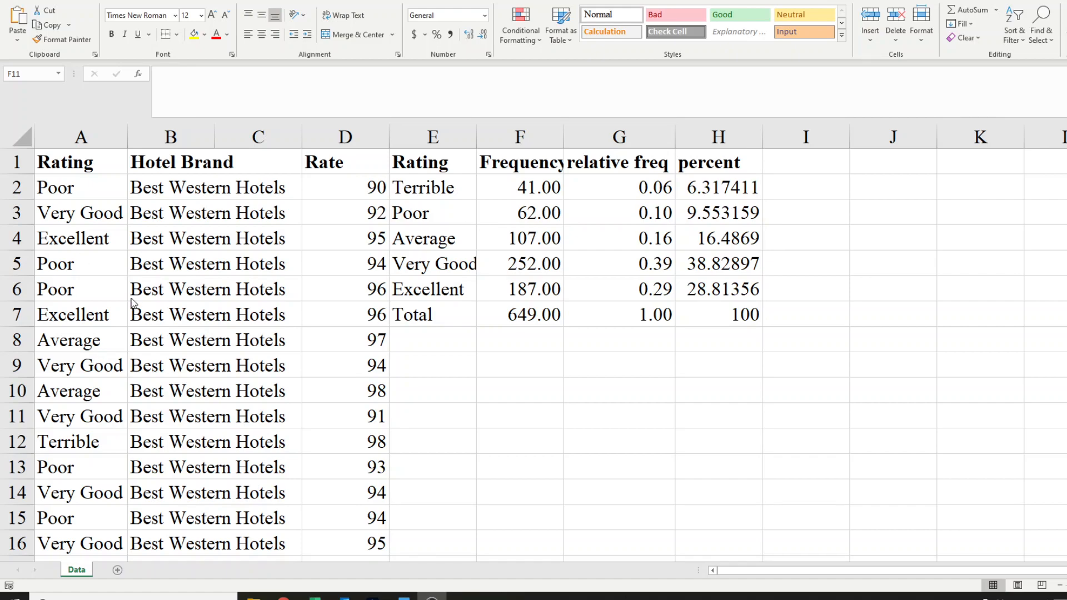
Auto-fit the widths of columns A to D on the Data sheet to their contents
left_click(95, 2)
left_click(95, 2)
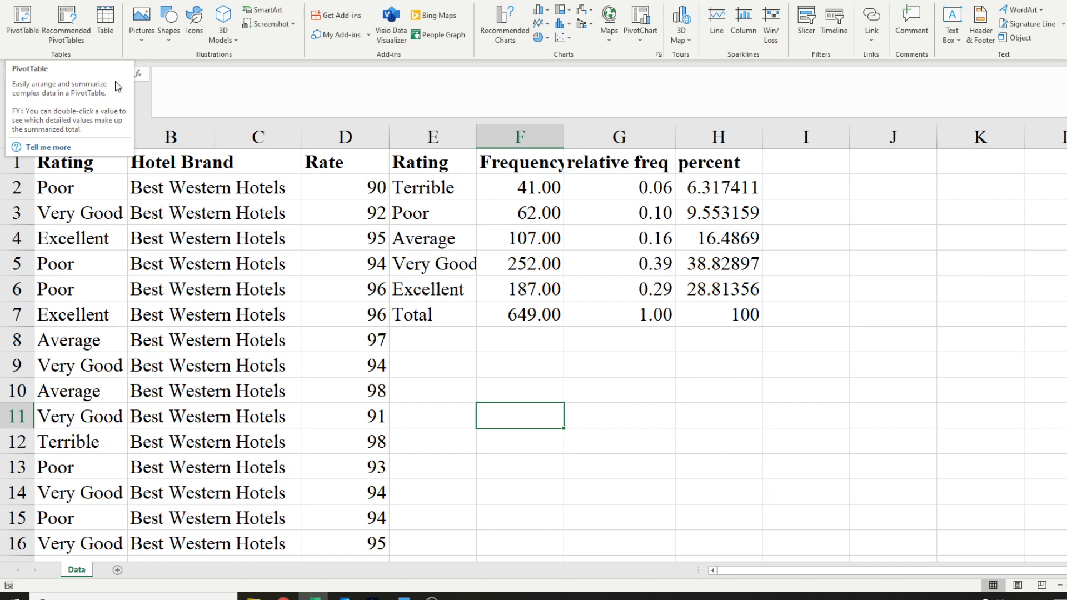
left_click_drag(108, 135, 368, 136)
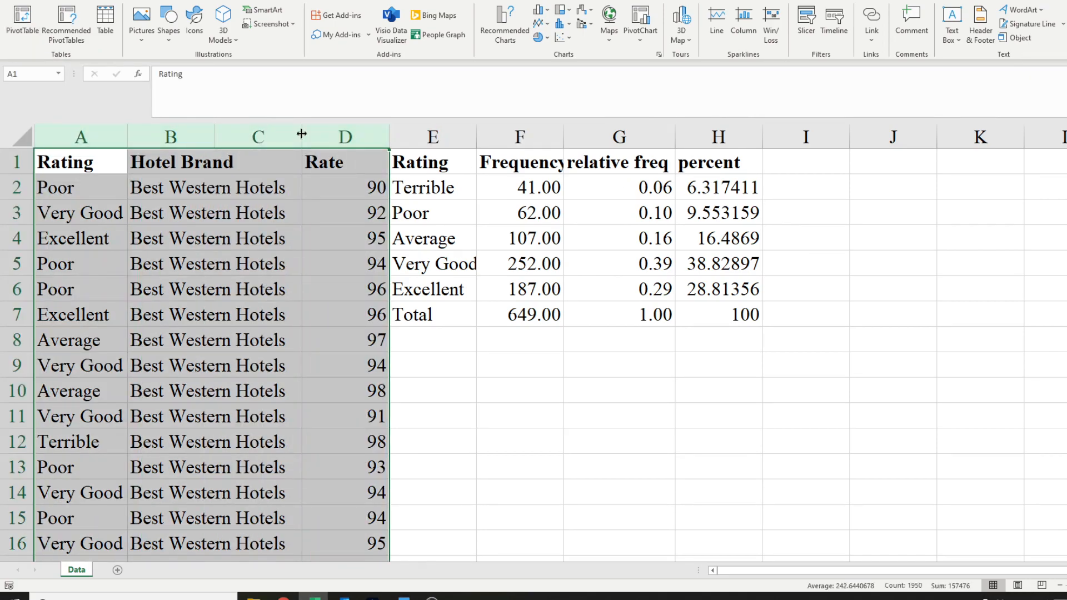
double_click(301, 134)
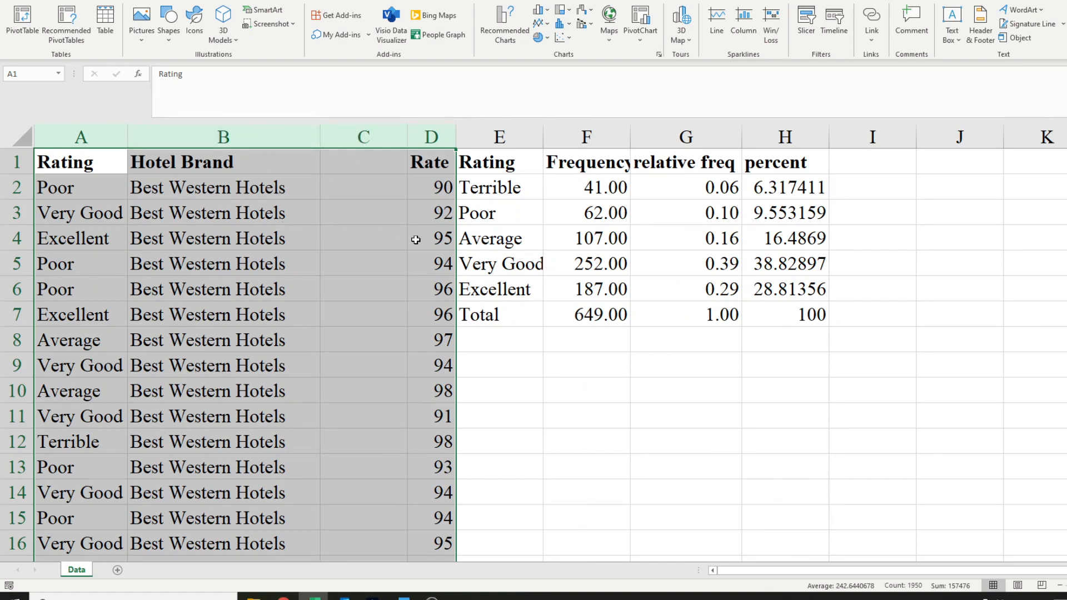
Delete the empty column C between Hotel Brand and Rate
left_click(371, 183)
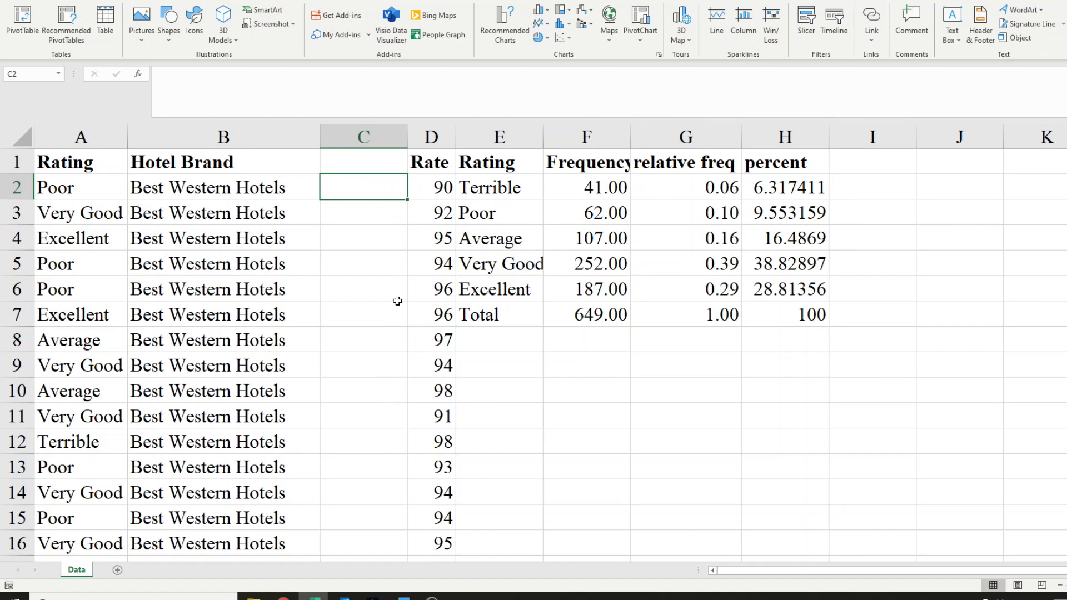
left_click(373, 136)
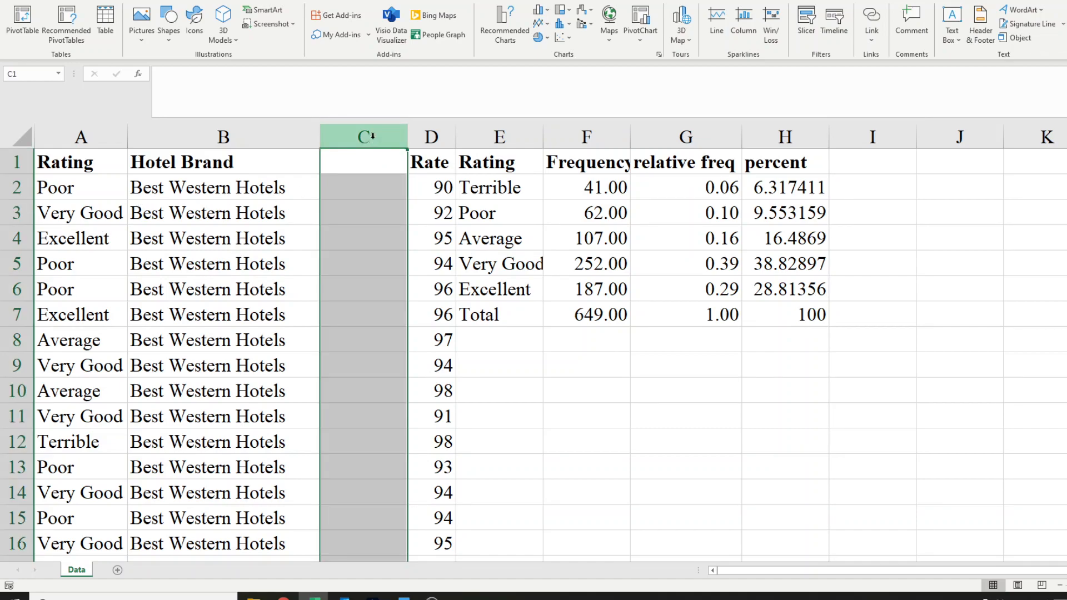
right_click(374, 214)
left_click(415, 331)
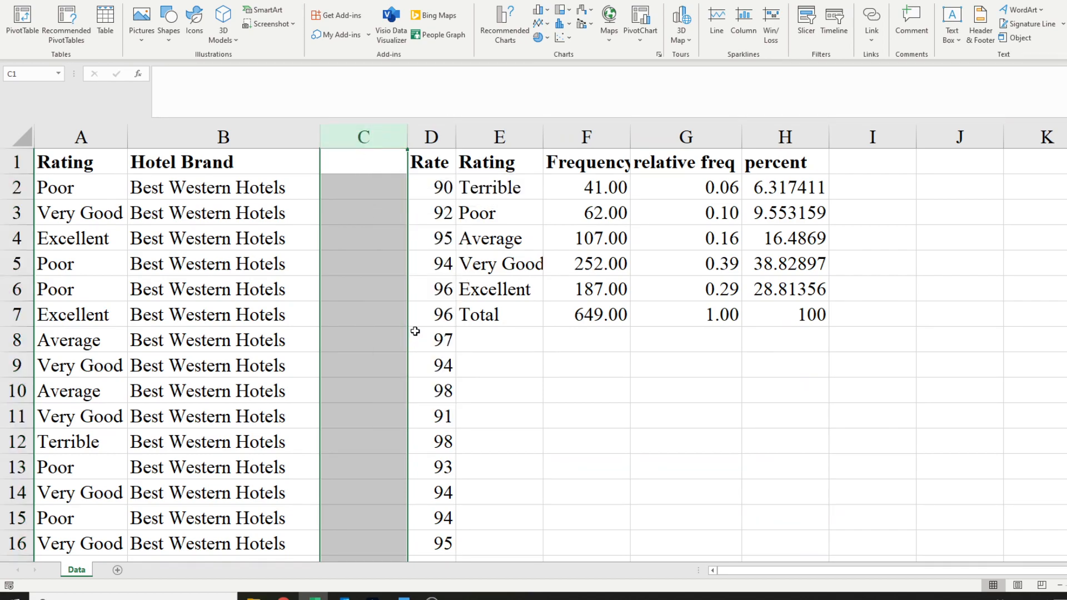
left_click(447, 384)
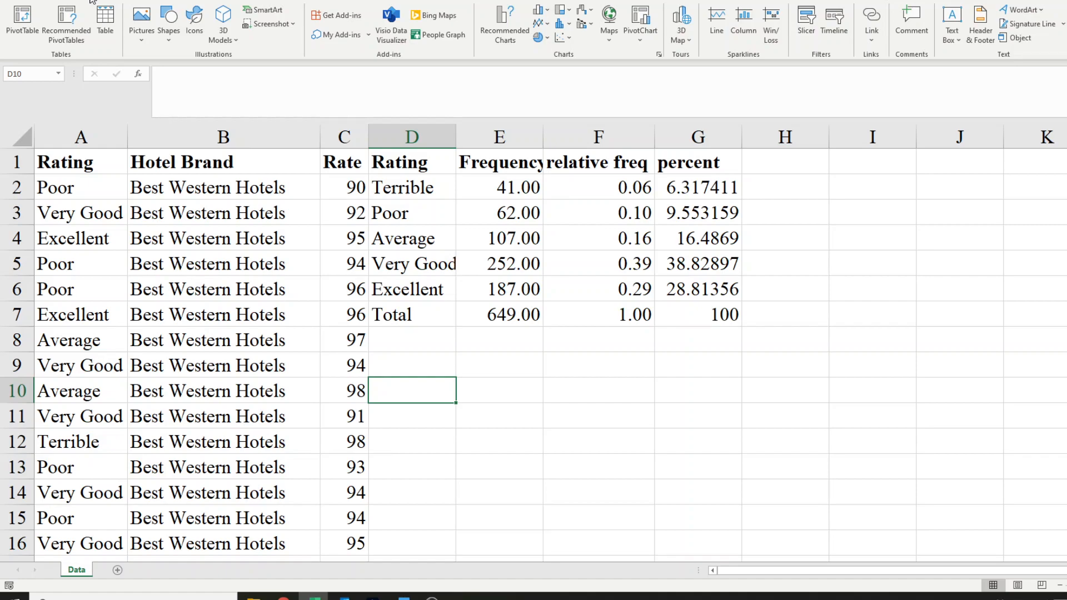
Create a PivotTable on a new worksheet from the source range A1:C650 of the Data sheet
left_click(25, 27)
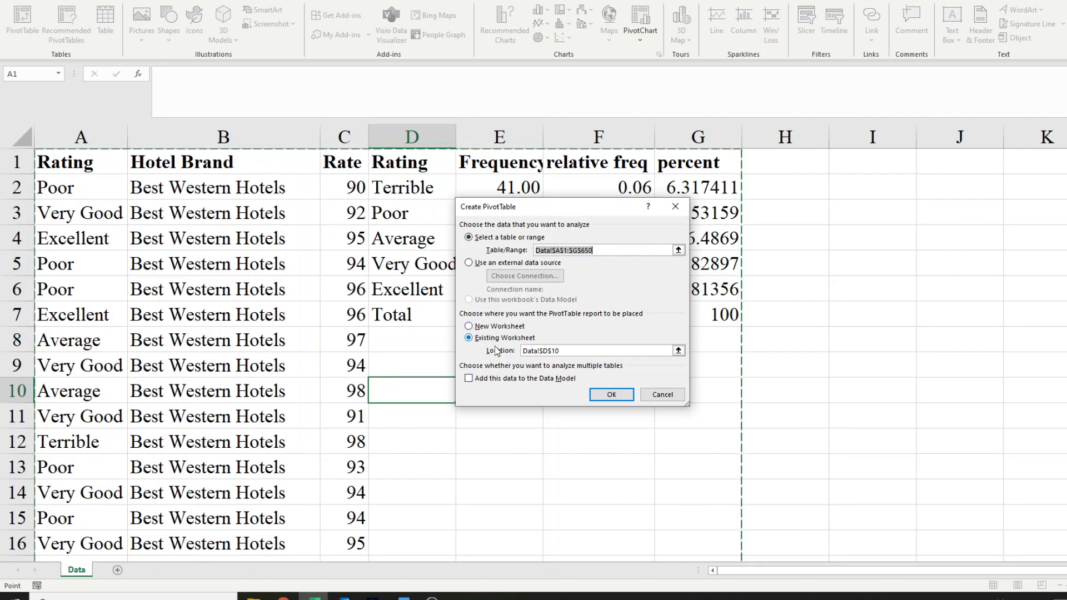
left_click(469, 327)
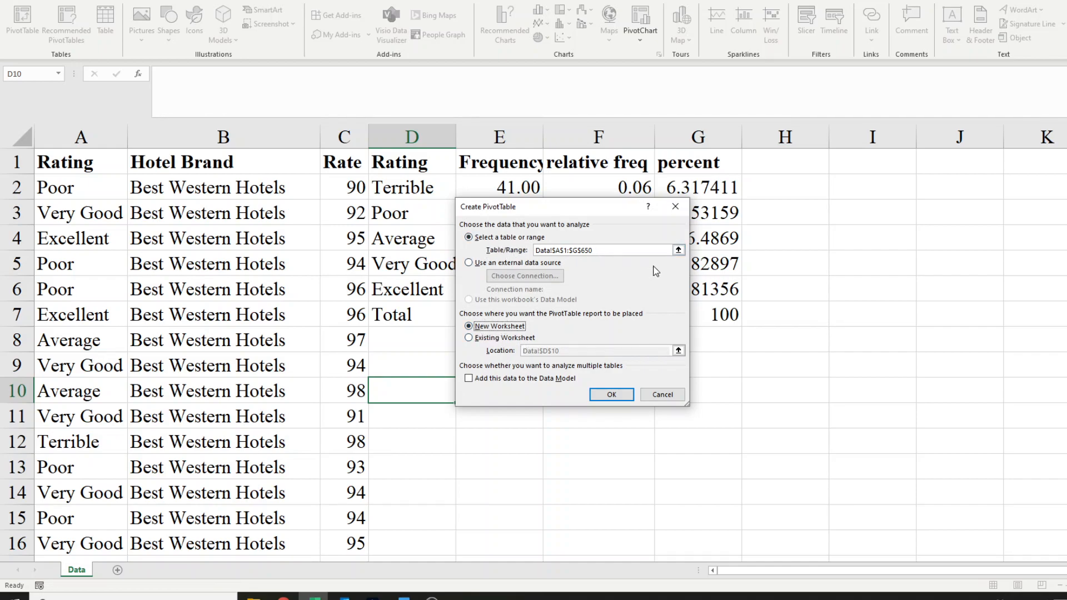
left_click(591, 249)
left_click(639, 254)
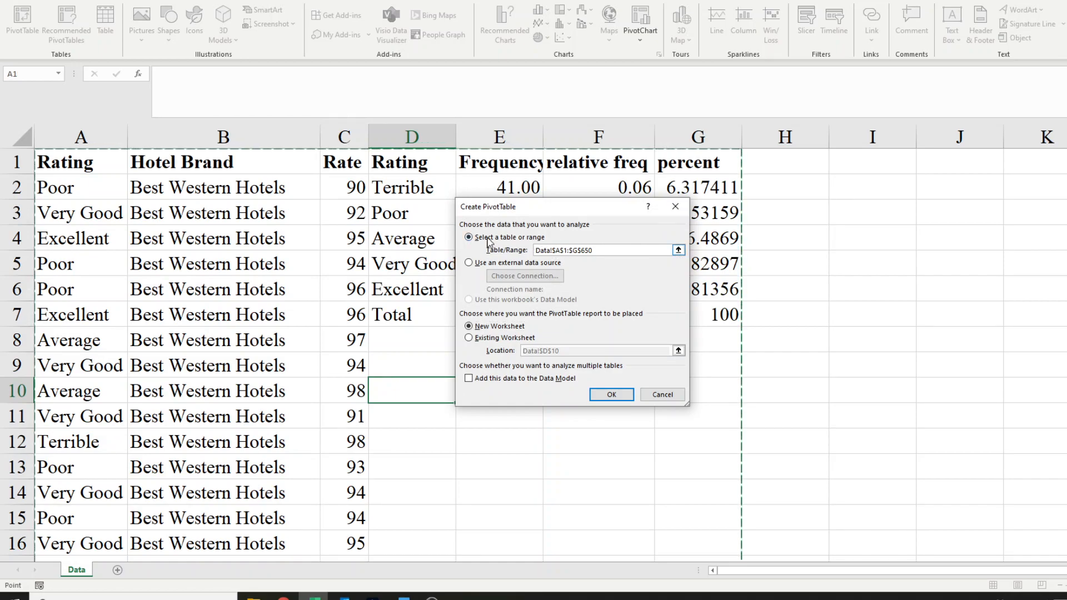
left_click(679, 251)
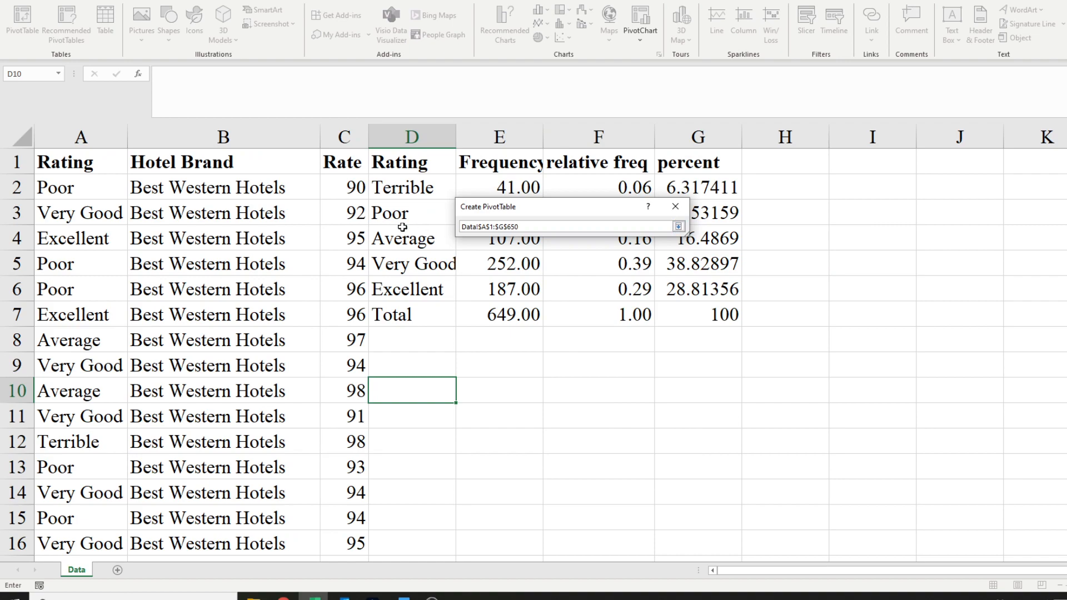
left_click(49, 162)
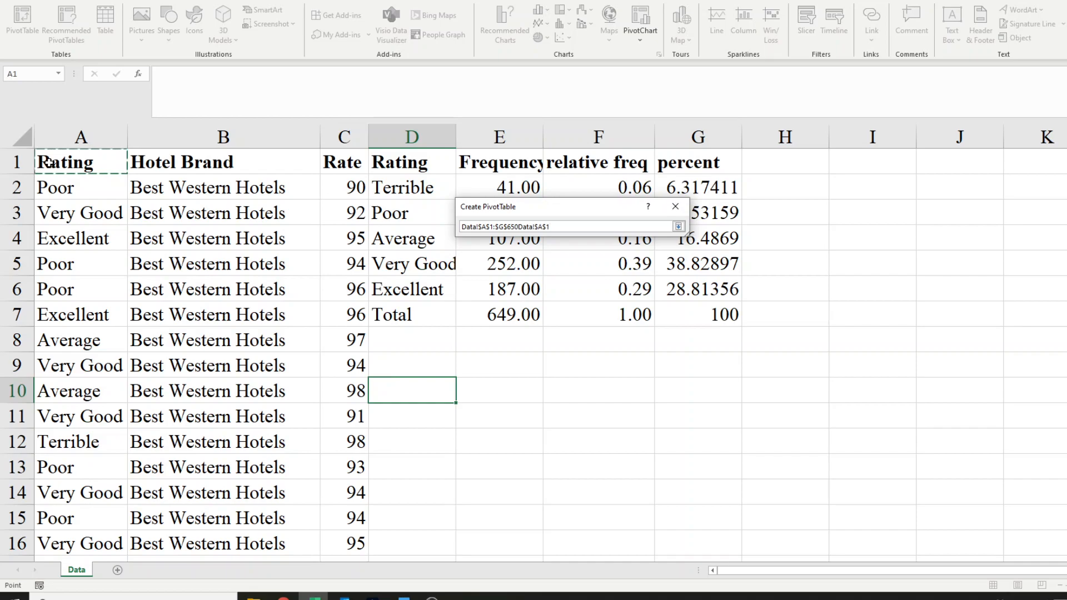
left_click_drag(49, 163, 356, 564)
left_click_drag(417, 518, 350, 578)
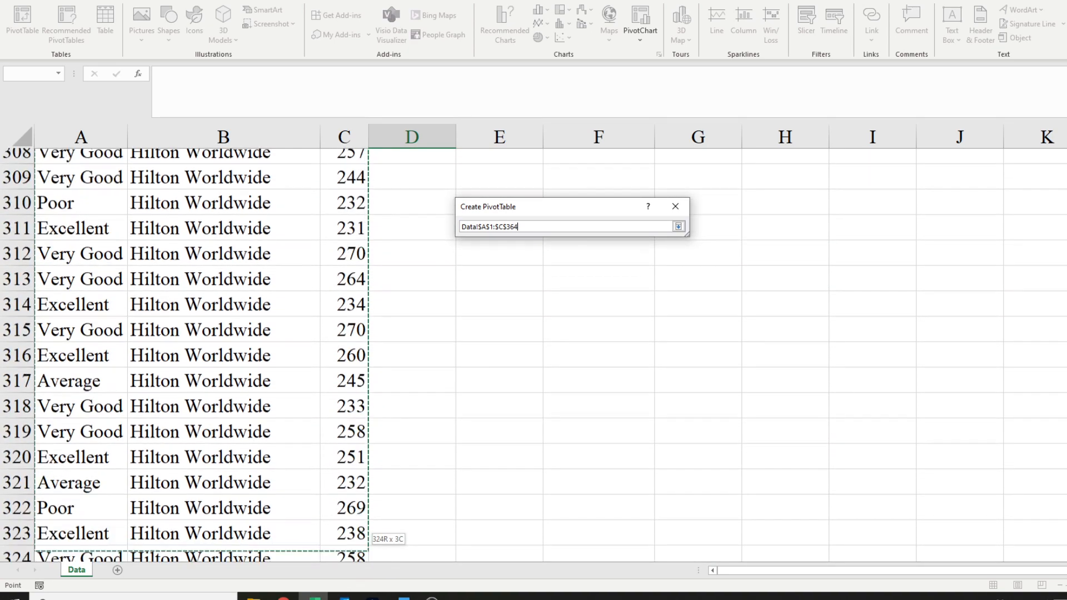
left_click_drag(356, 430, 350, 578)
mouse_move(361, 501)
left_mouse_down()
mouse_move(352, 575)
mouse_move(366, 492)
left_mouse_up()
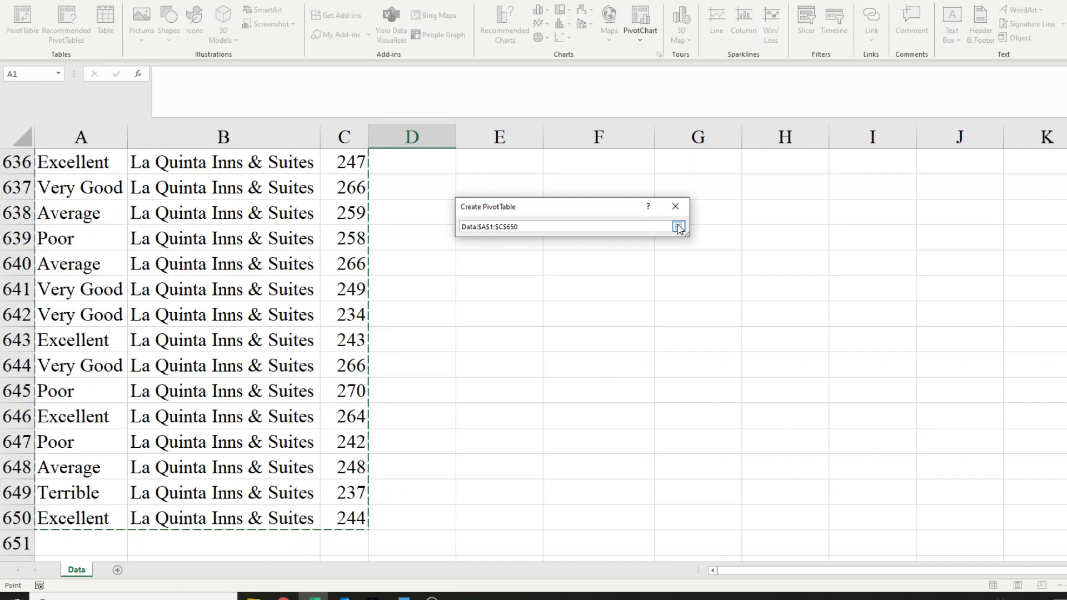
left_click(678, 227)
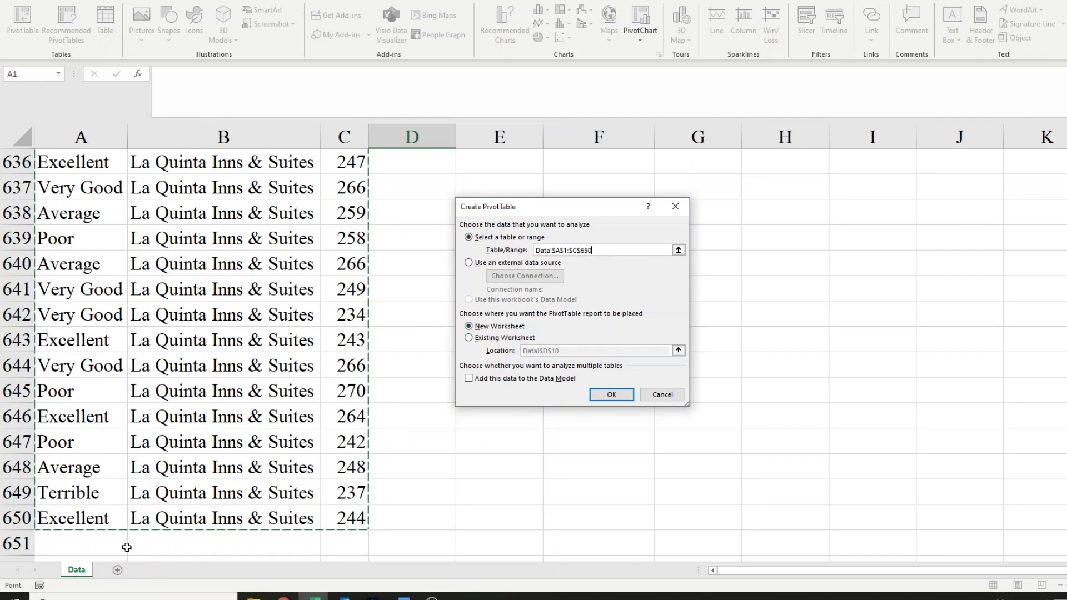
left_click(611, 395)
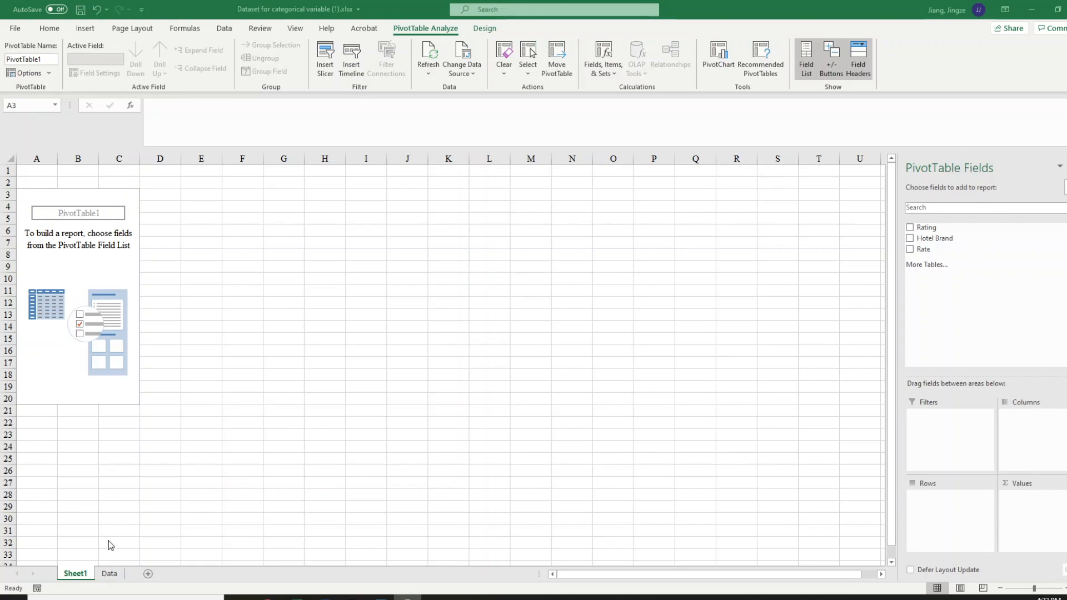
Review the rating frequency table at the start of the Data sheet and return to the PivotTable sheet
left_click(105, 576)
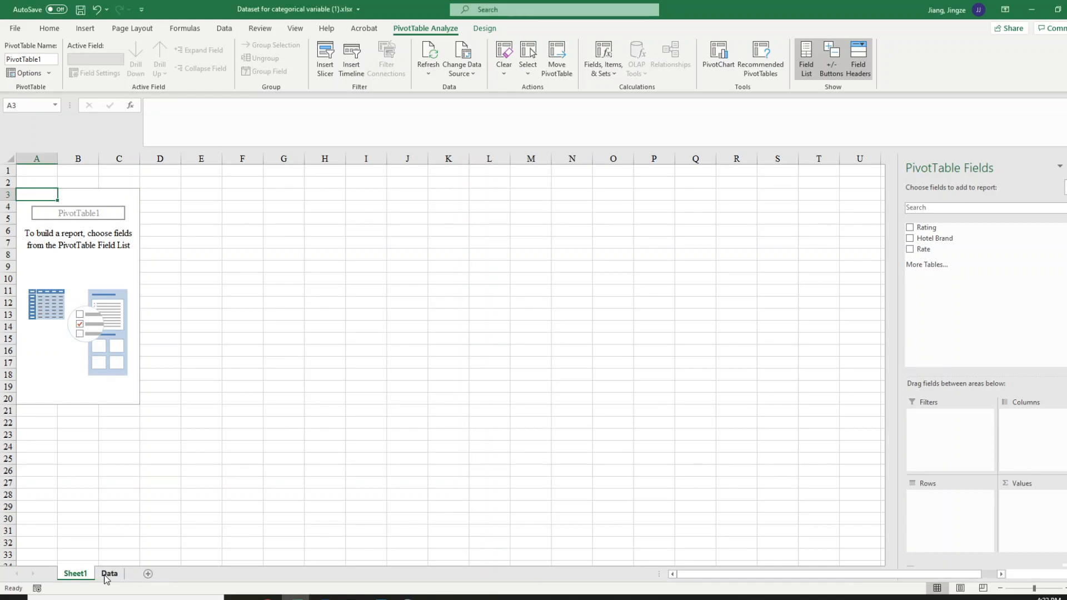
left_click(109, 574)
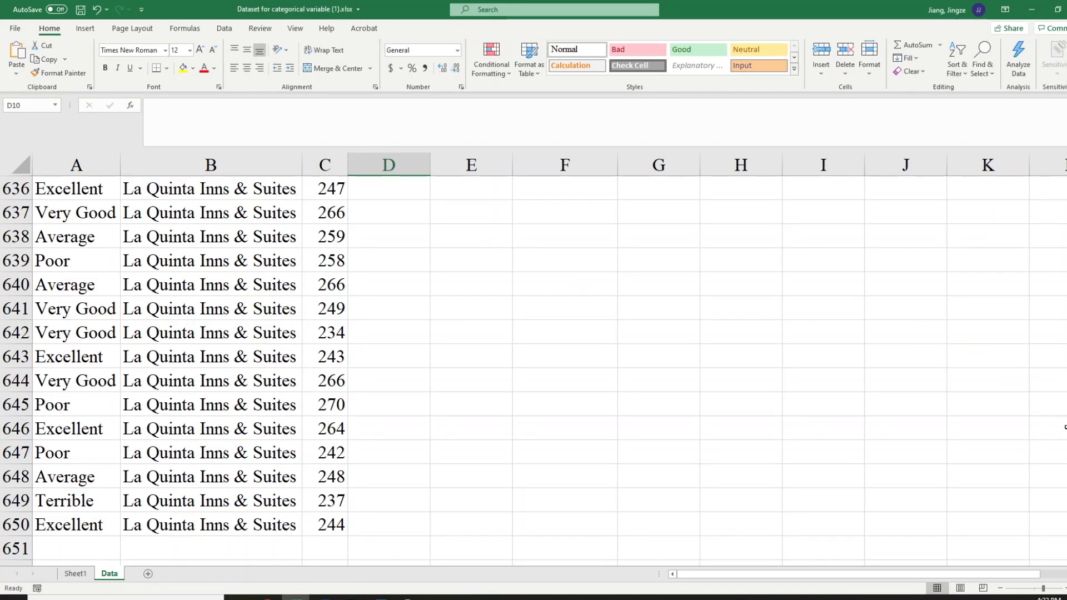
scroll(1064, 416, "up", 20)
left_click_drag(1066, 469, 1066, 183)
scroll(479, 267, "up", 5)
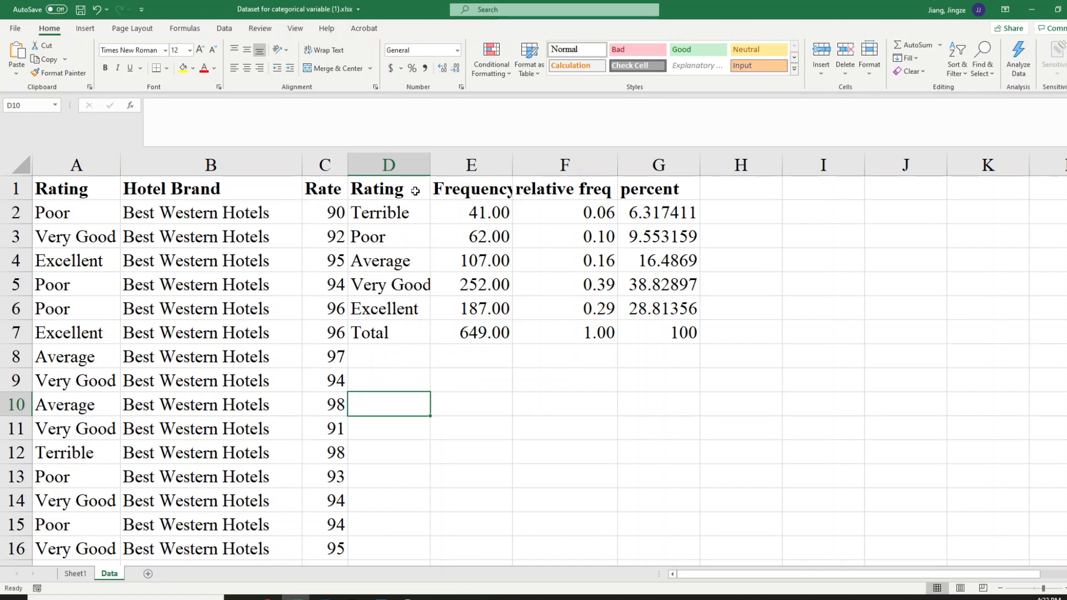
left_click(77, 576)
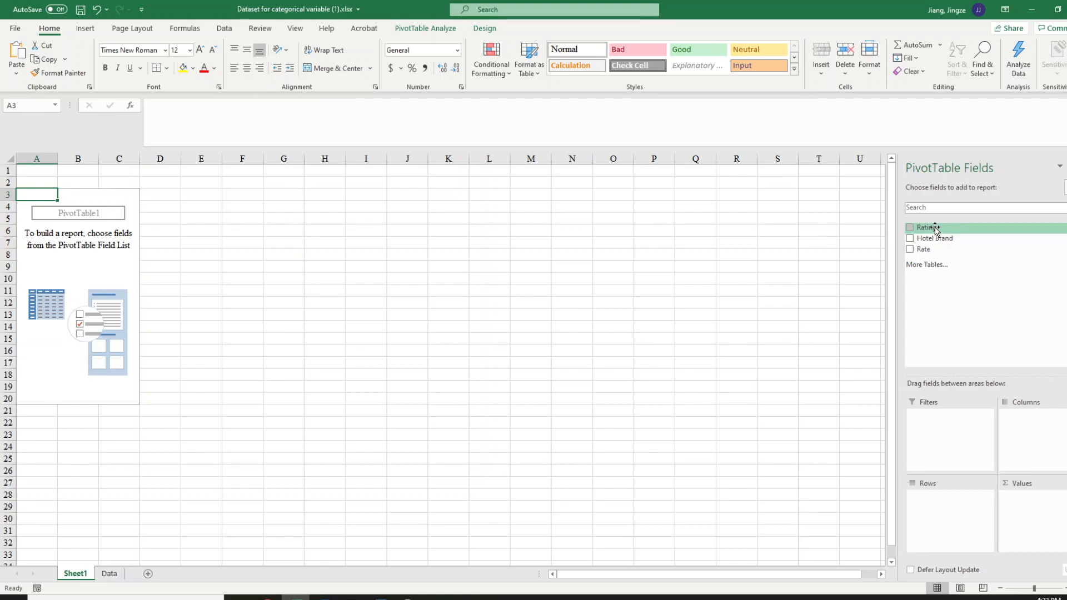
Add the Rating field to the PivotTable as both the row labels and the counted values
left_click_drag(937, 231, 943, 507)
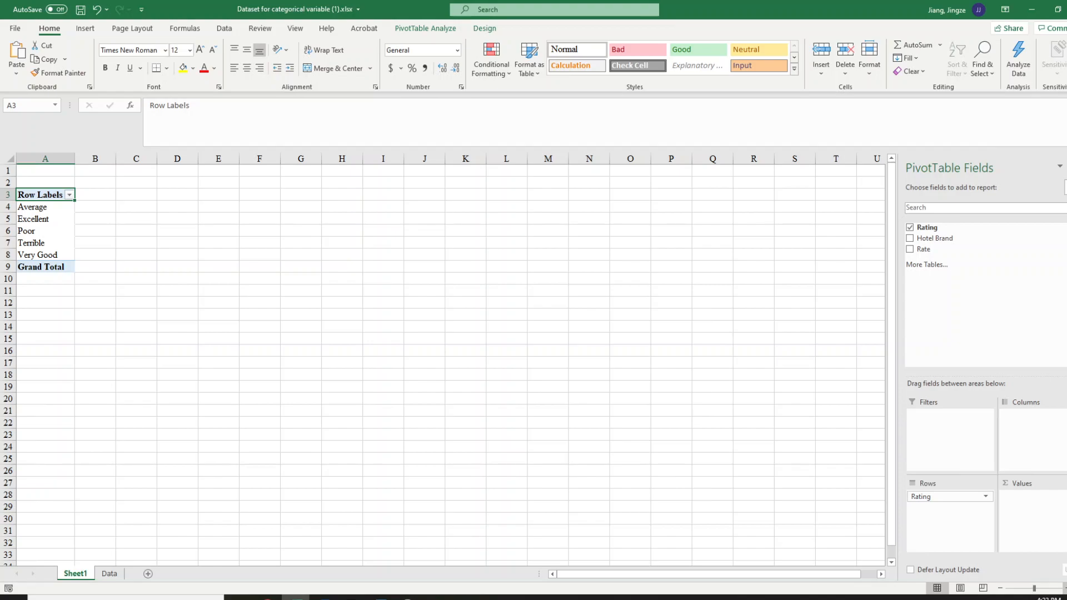
left_click(1065, 588)
left_click(1065, 589)
left_click(1065, 589)
left_click(1066, 588)
left_click(1065, 588)
left_click(1066, 589)
left_click(1065, 589)
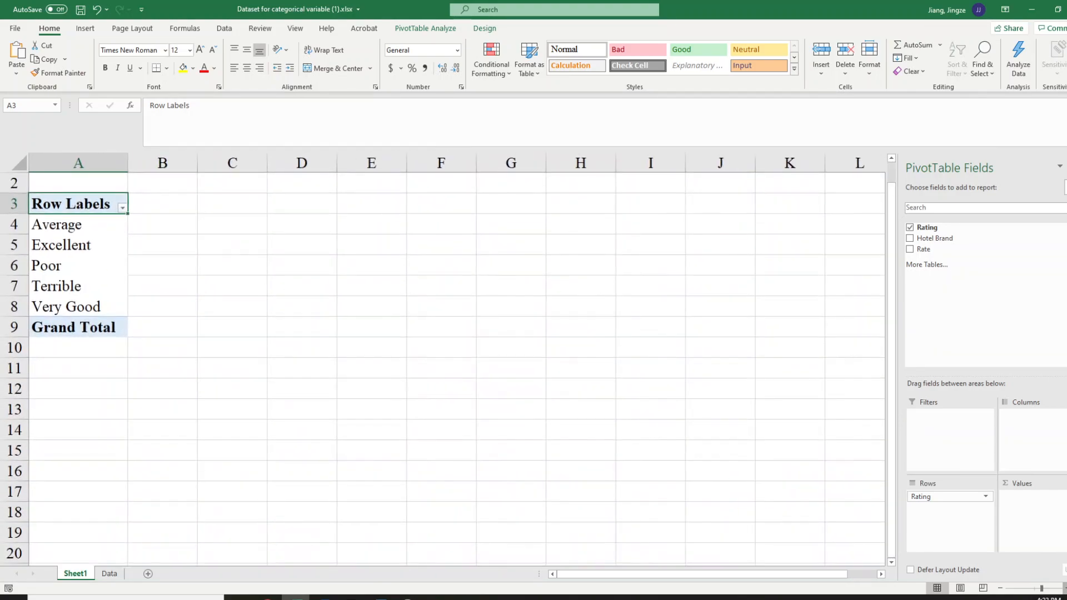
left_click(1066, 589)
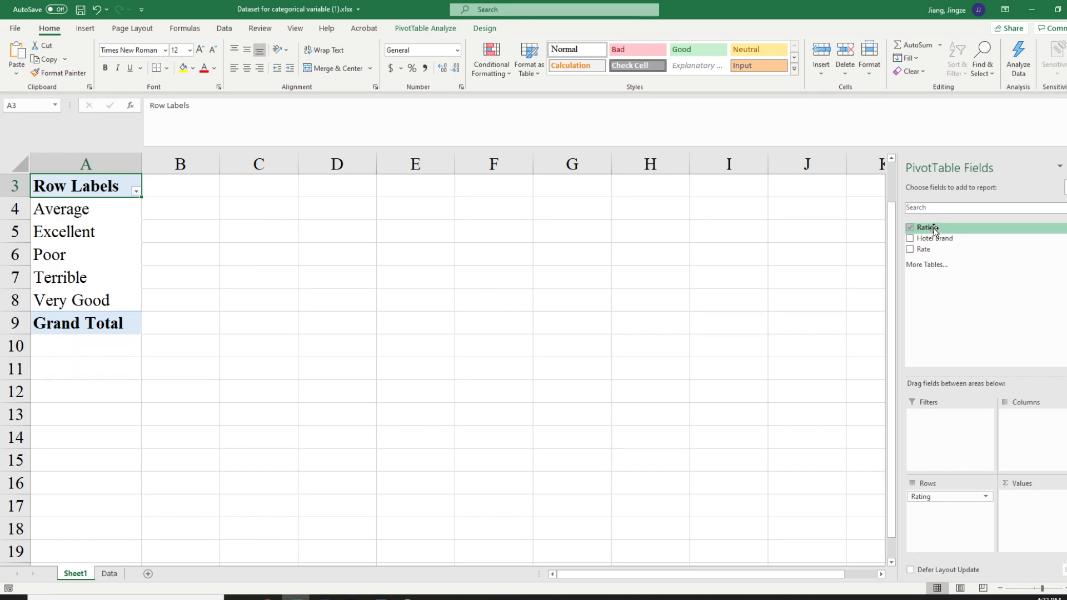
left_click_drag(934, 230, 1045, 530)
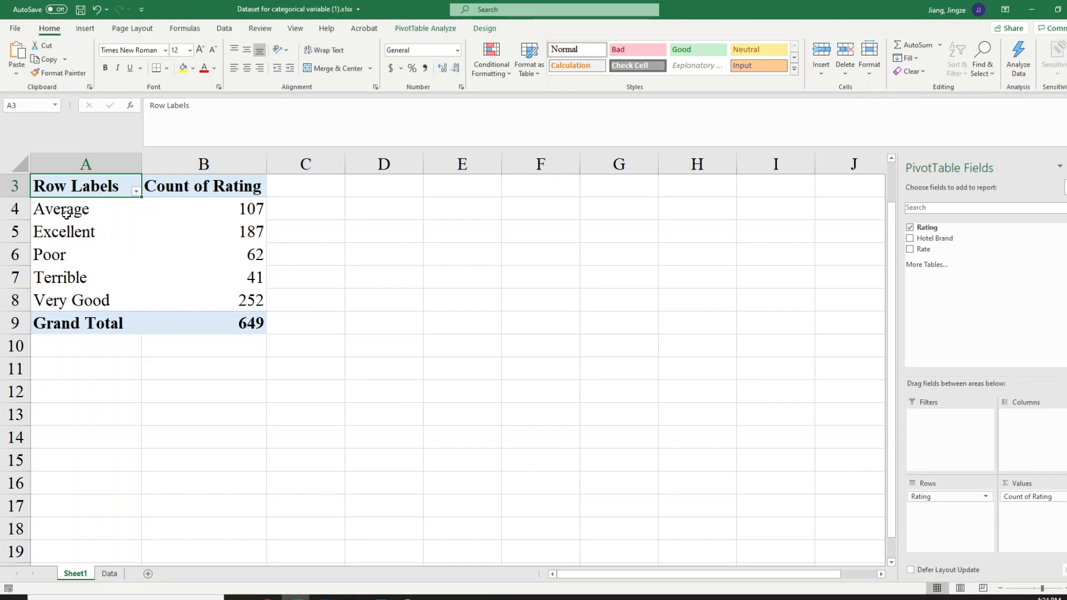
Reorder the PivotTable row labels as Terrible, Poor, Average, Very Good, Excellent
left_click(65, 213)
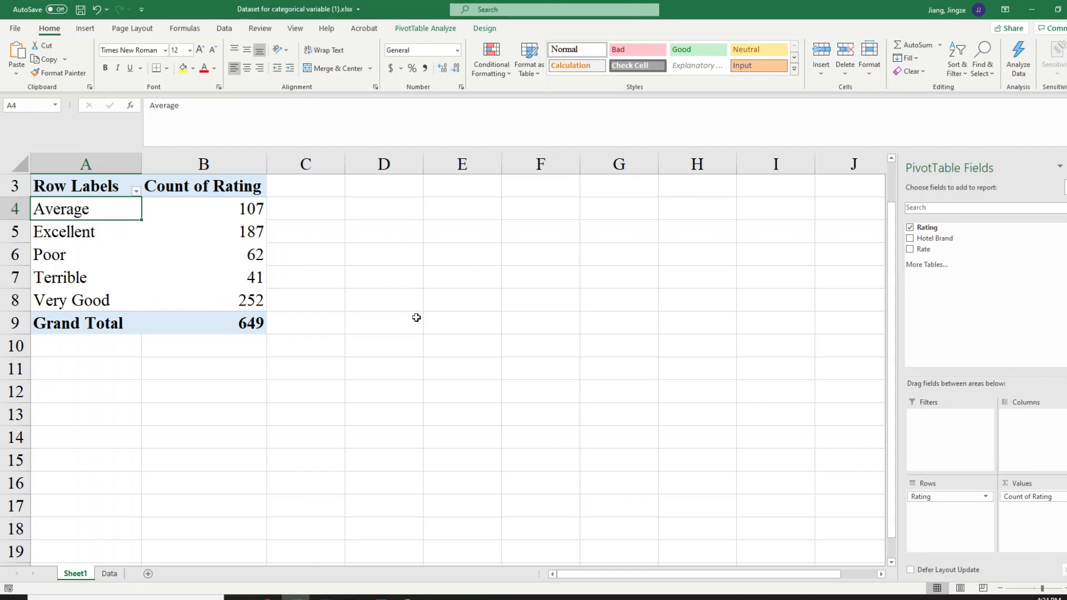
type("terrible")
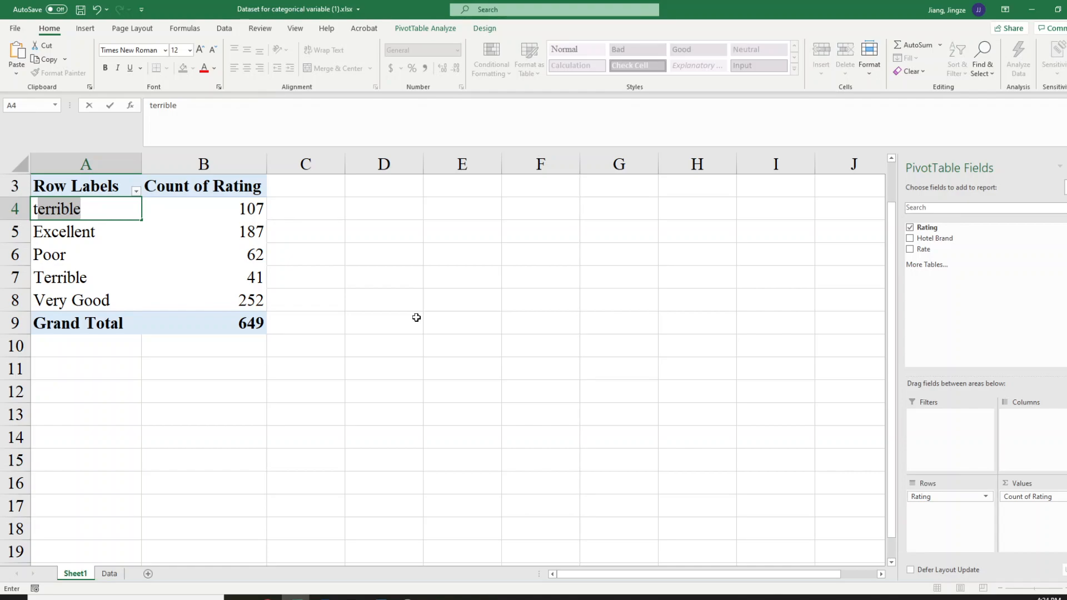
key("Return")
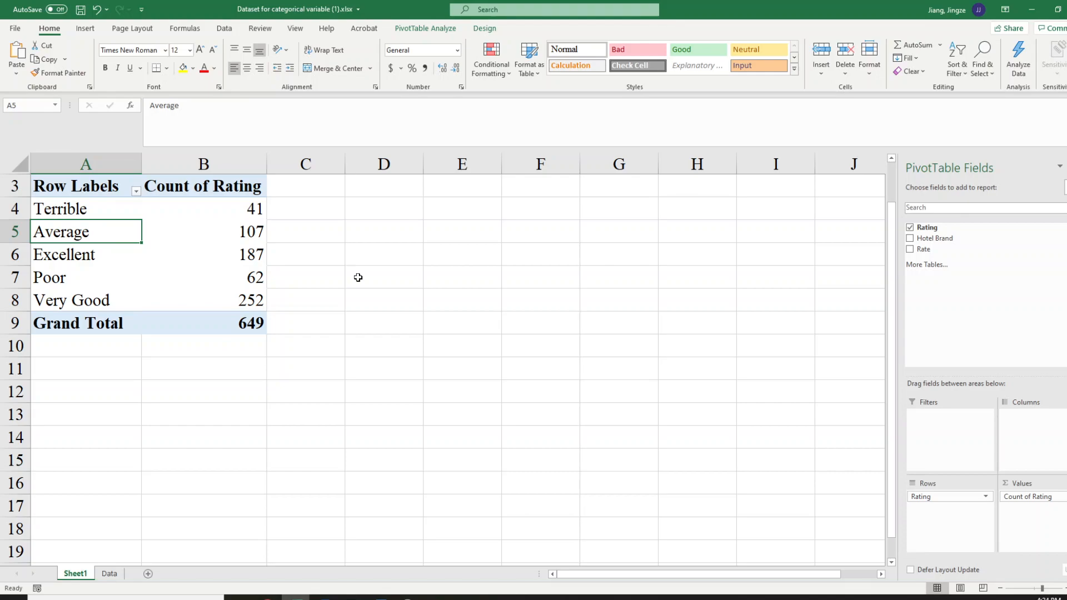
type("poor")
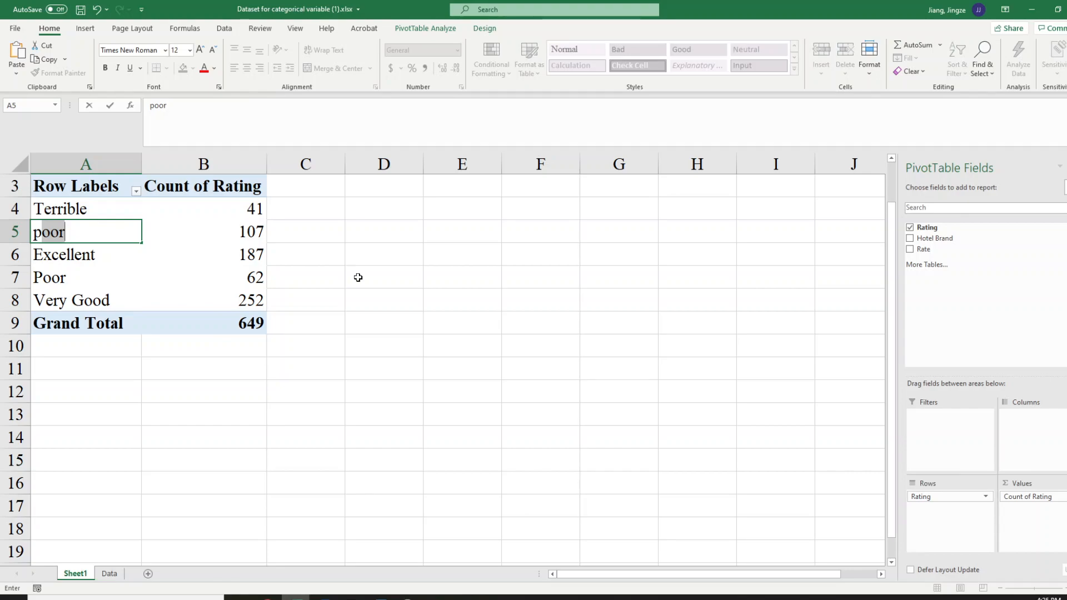
key("Return")
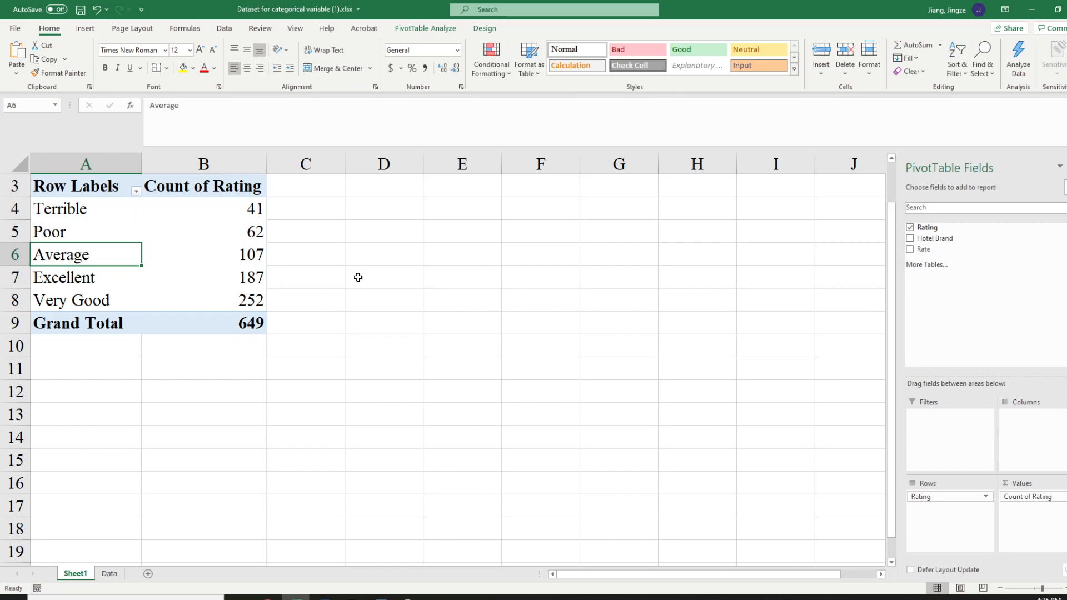
key("Down")
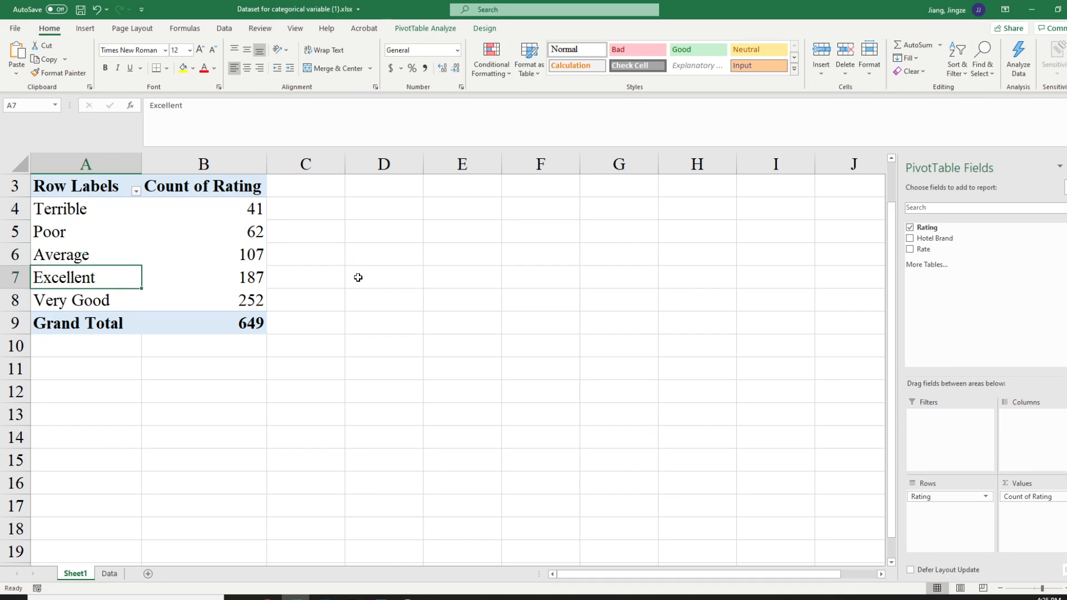
type("very Good")
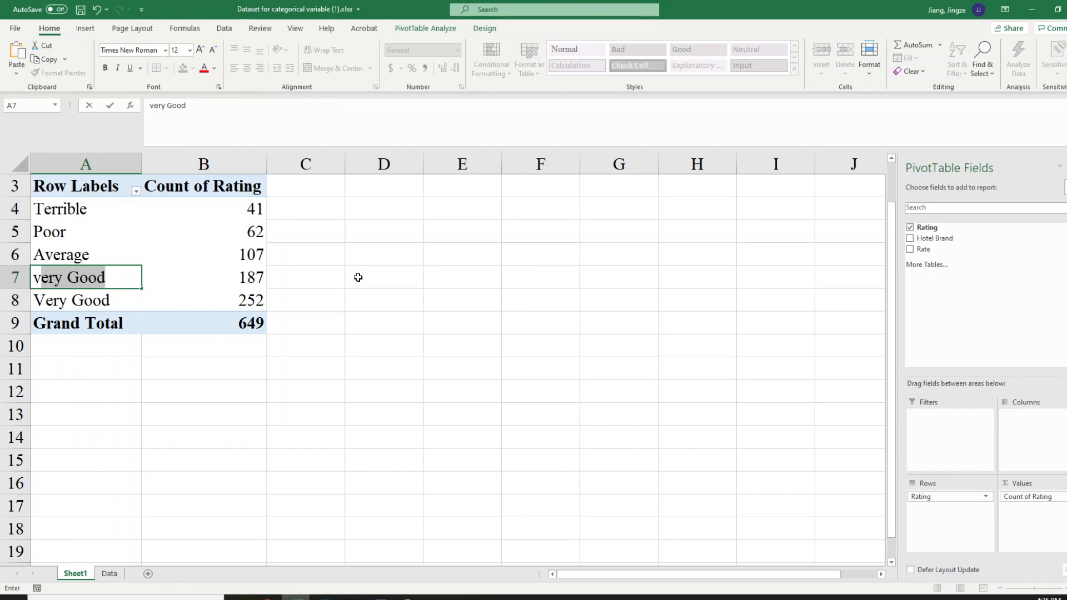
key("Return")
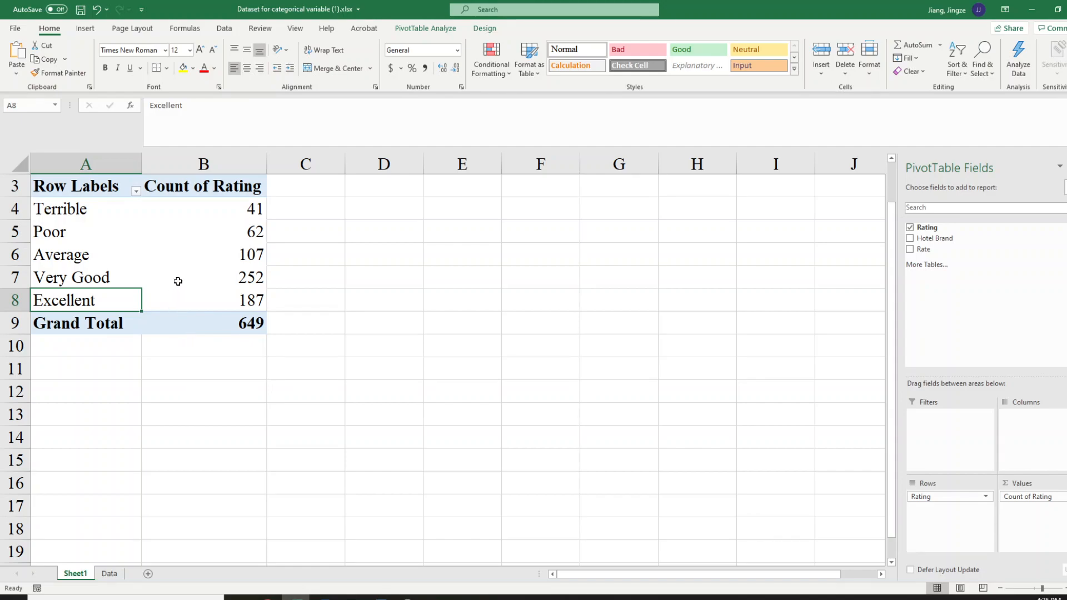
Extract the source records behind the Terrible rating count onto a new sheet
mouse_move(178, 282)
left_click(250, 207)
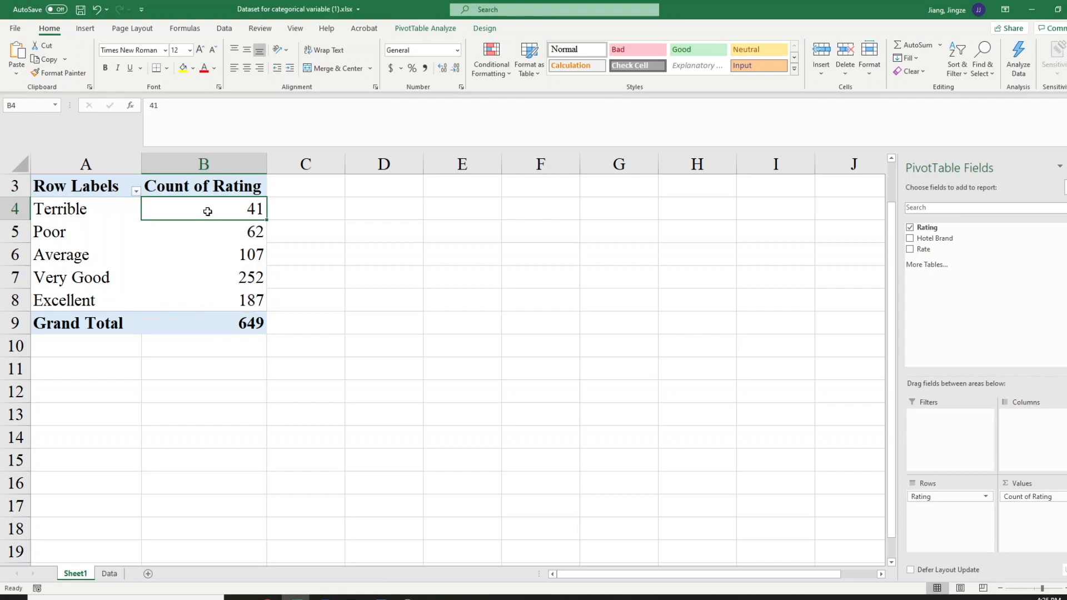
mouse_move(209, 211)
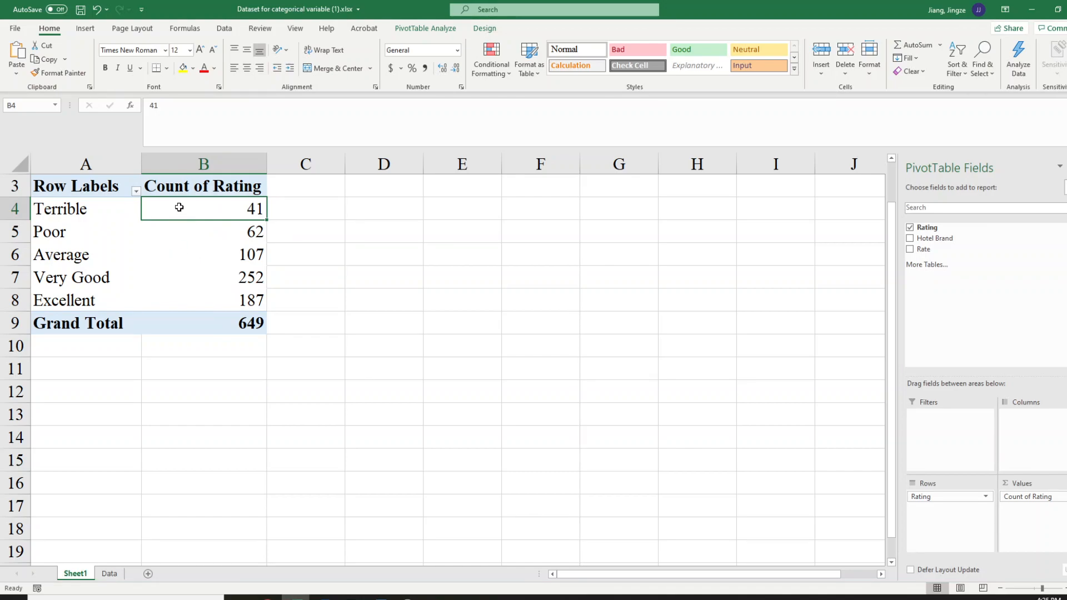
double_click(212, 208)
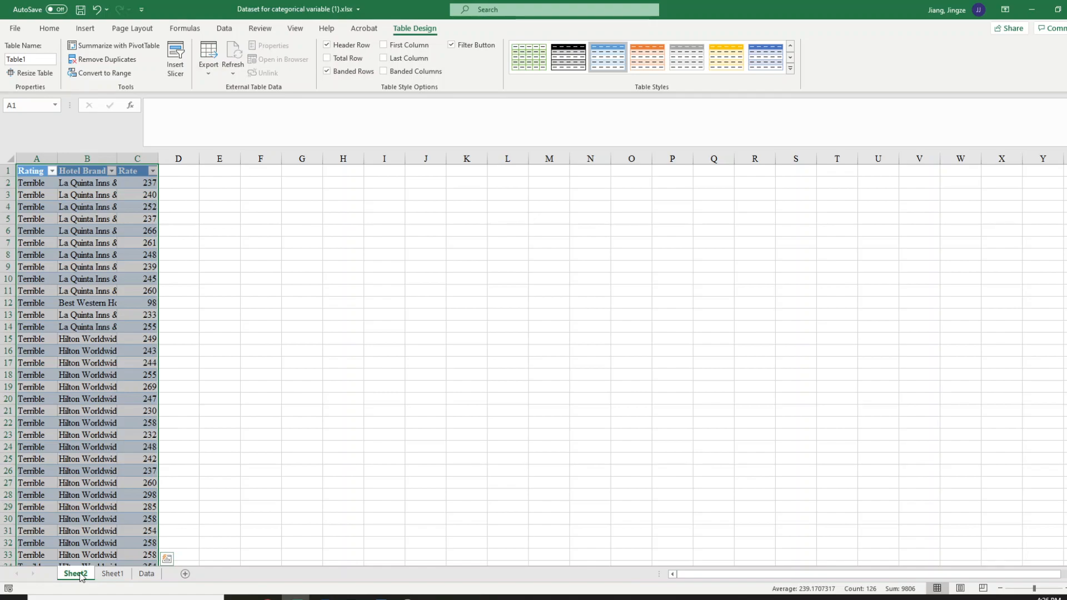
Autofit the widths of columns A to C in the extracted Terrible records and return to the PivotTable on Sheet1
left_click_drag(42, 153, 124, 151)
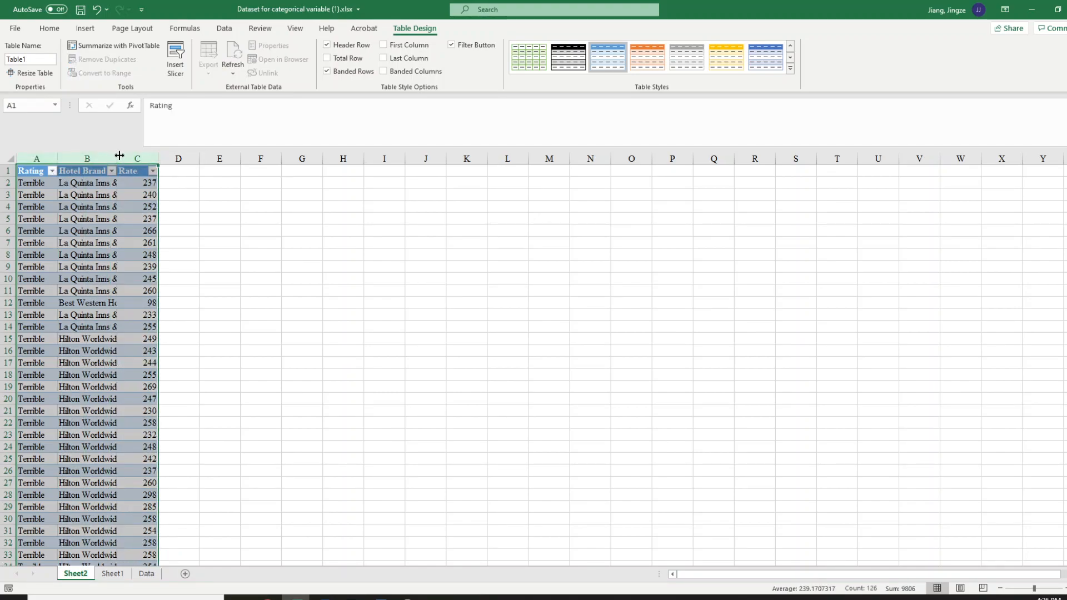
double_click(118, 155)
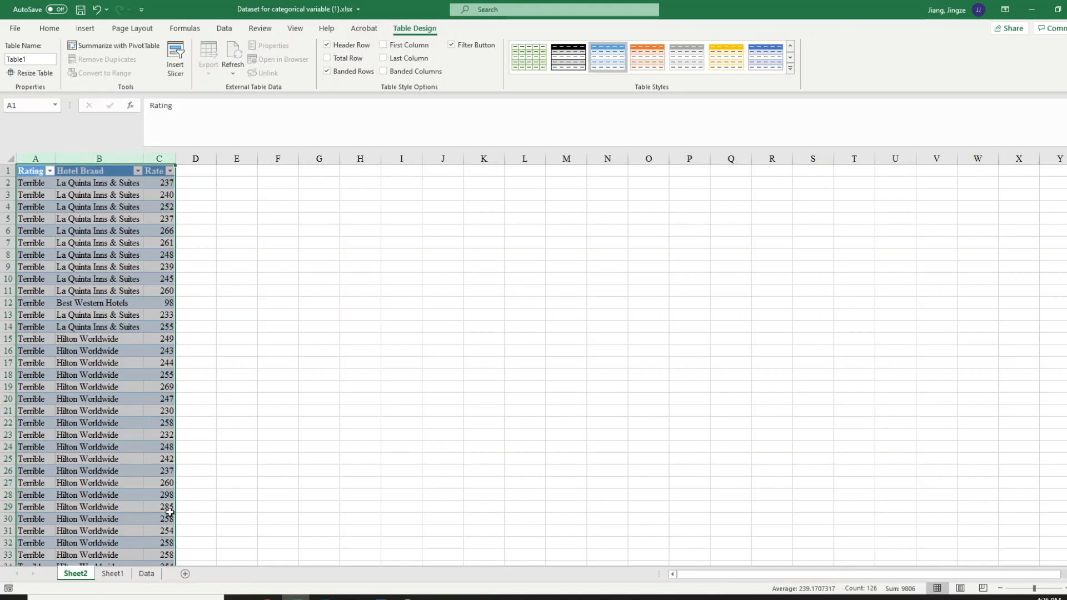
left_click(114, 574)
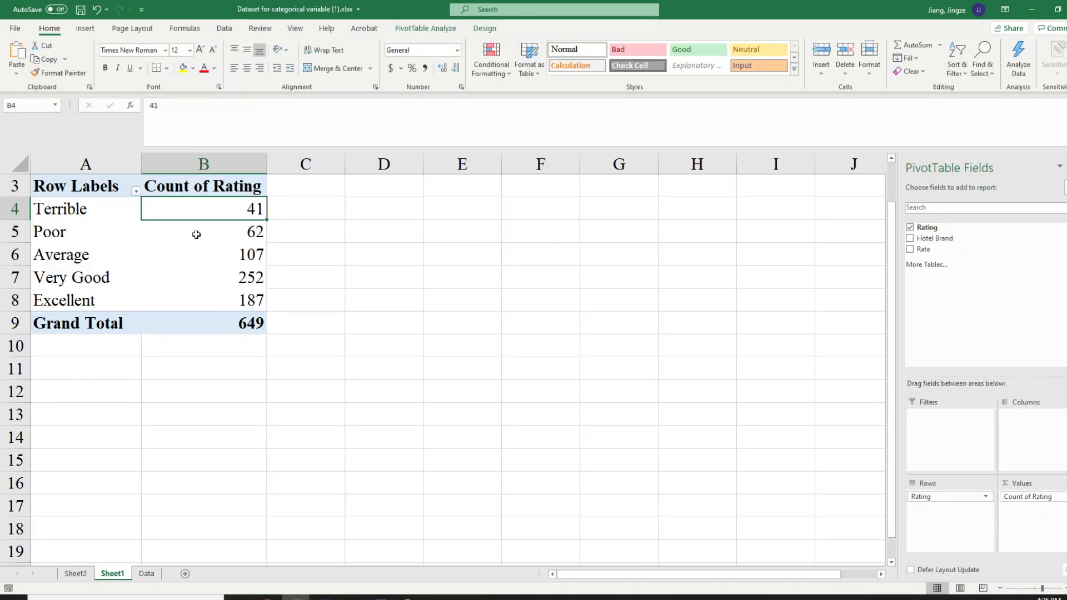
Show the PivotTable's Count of Rating values as % of Grand Total
mouse_move(249, 234)
mouse_move(180, 321)
mouse_move(256, 205)
left_click(228, 238)
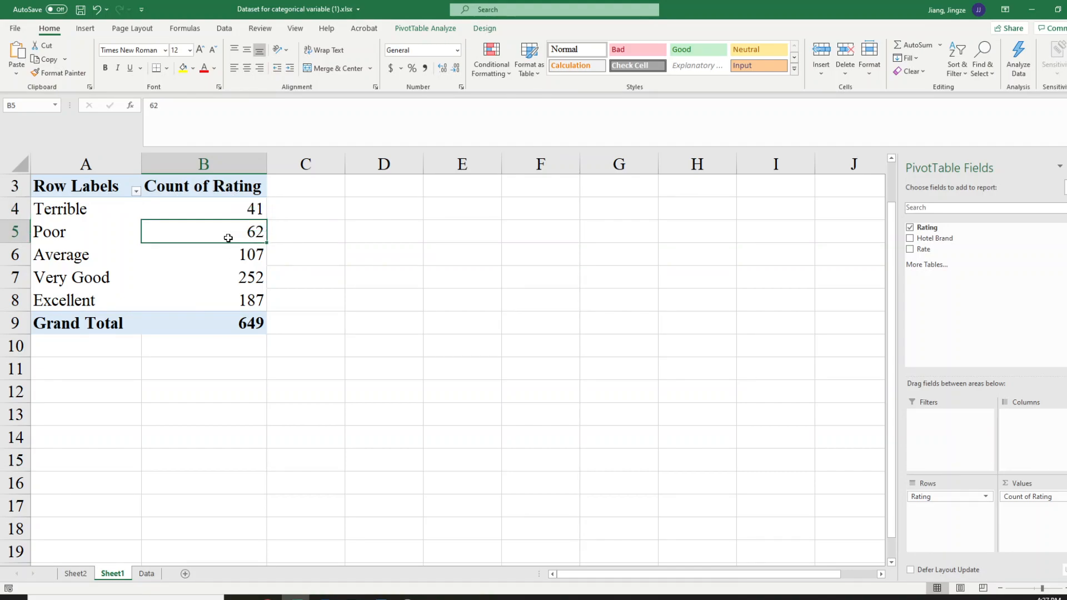
left_click(210, 253)
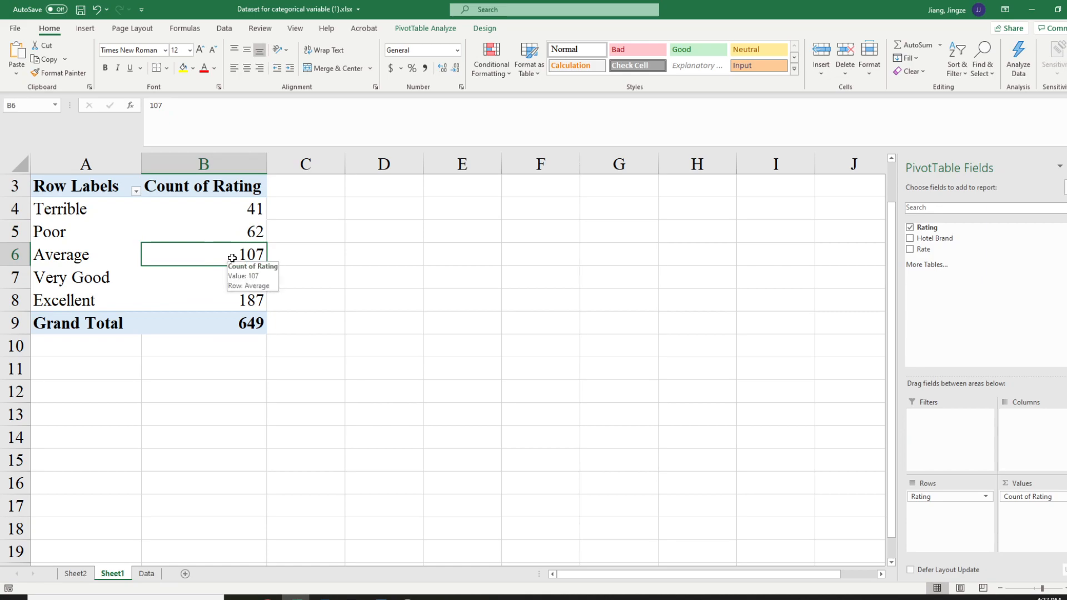
right_click(233, 259)
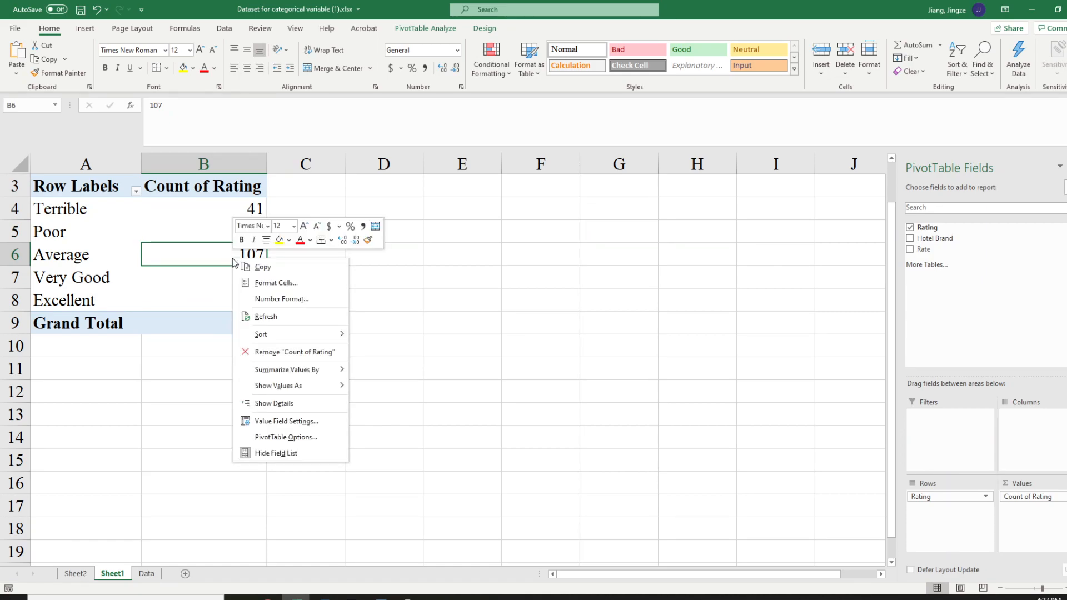
mouse_move(293, 372)
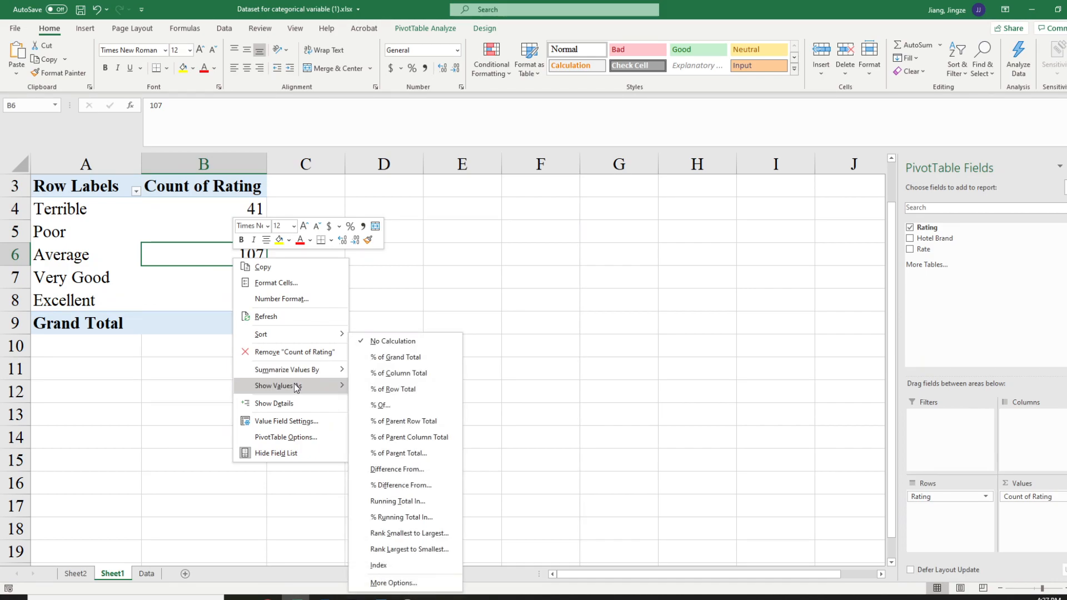
left_click(380, 359)
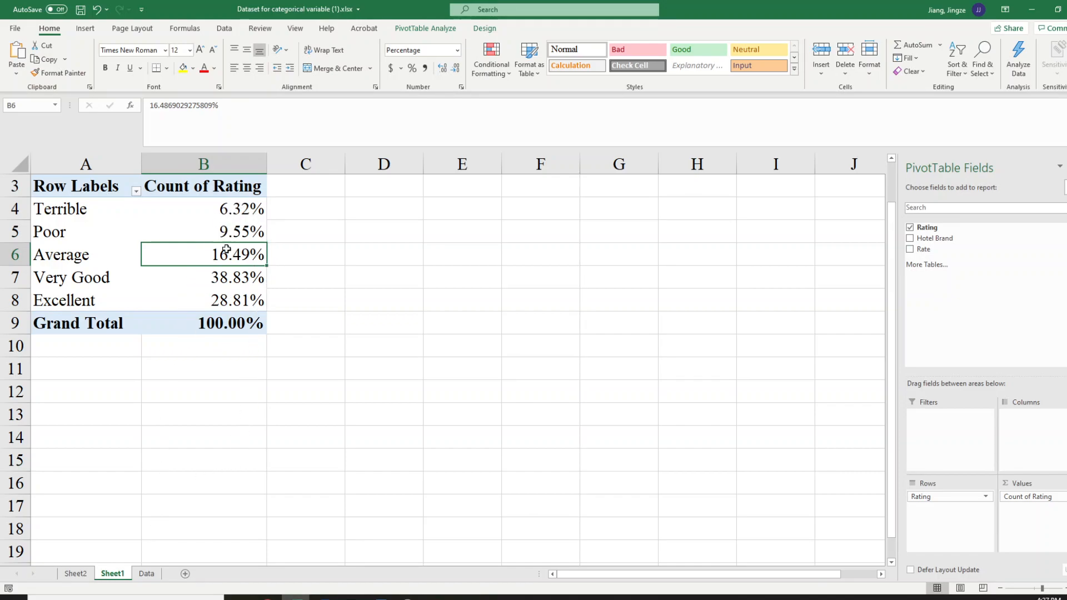
Check the percent column of the Data sheet's frequency table for each rating and return to the PivotTable on Sheet1
left_click(146, 575)
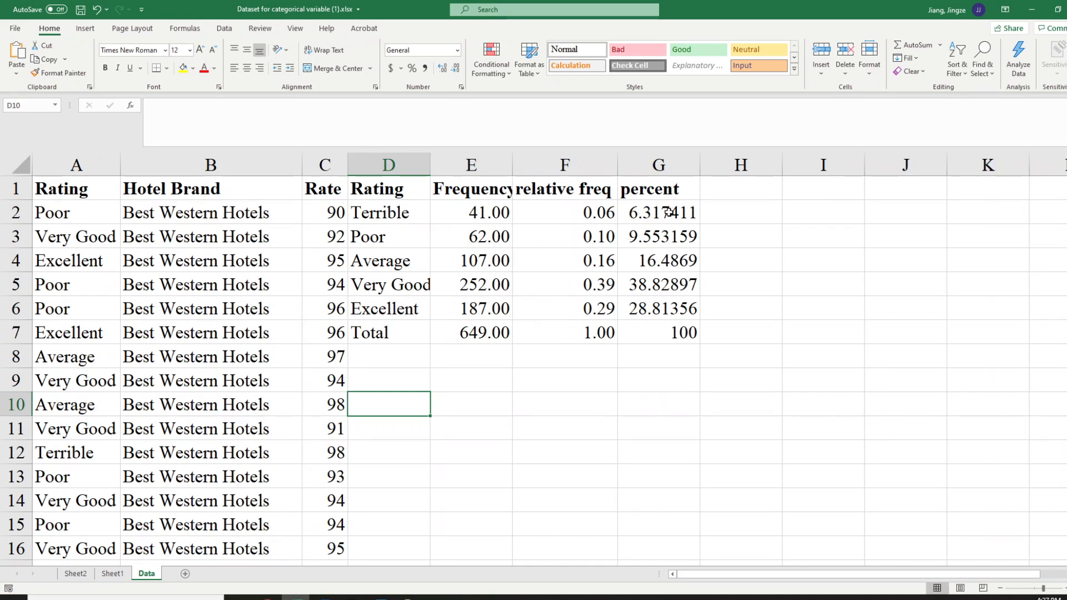
left_click(667, 211)
left_click(664, 231)
left_click(671, 268)
left_click(667, 307)
left_click(676, 332)
left_click(663, 214)
left_click(664, 239)
left_click(668, 265)
left_click(665, 290)
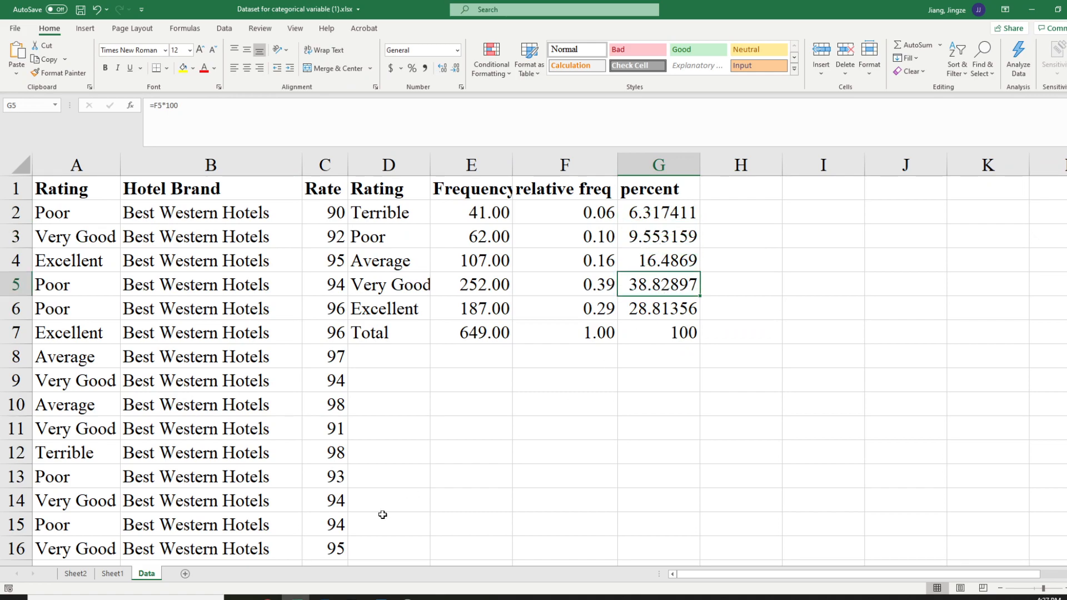
left_click(112, 577)
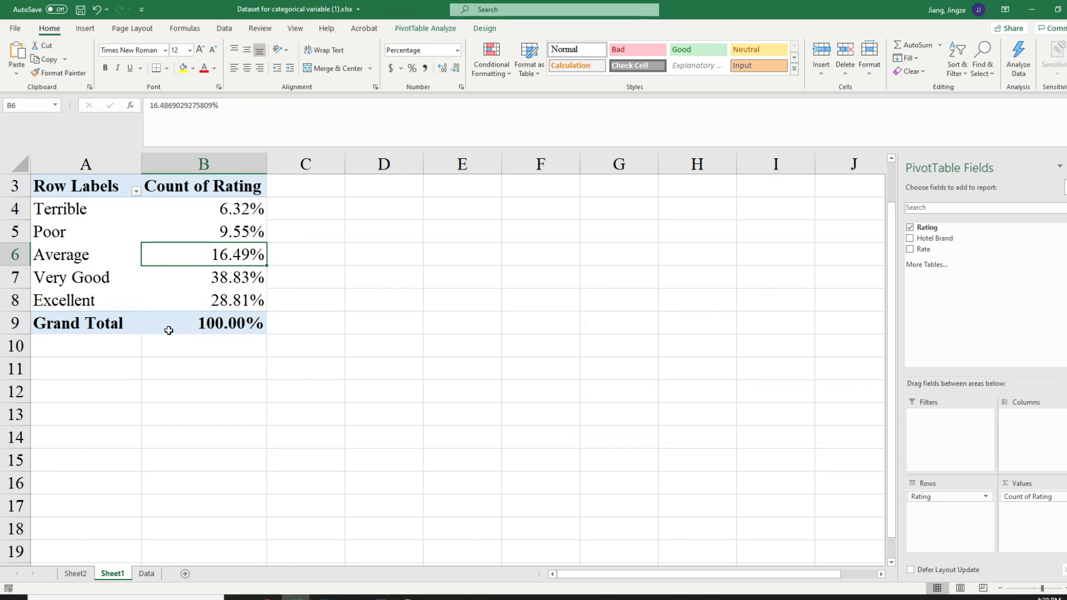
Compare the PivotTable's rating percentages with the Data sheet's manually built frequency table, ending on Sheet1
mouse_move(211, 286)
left_click(149, 577)
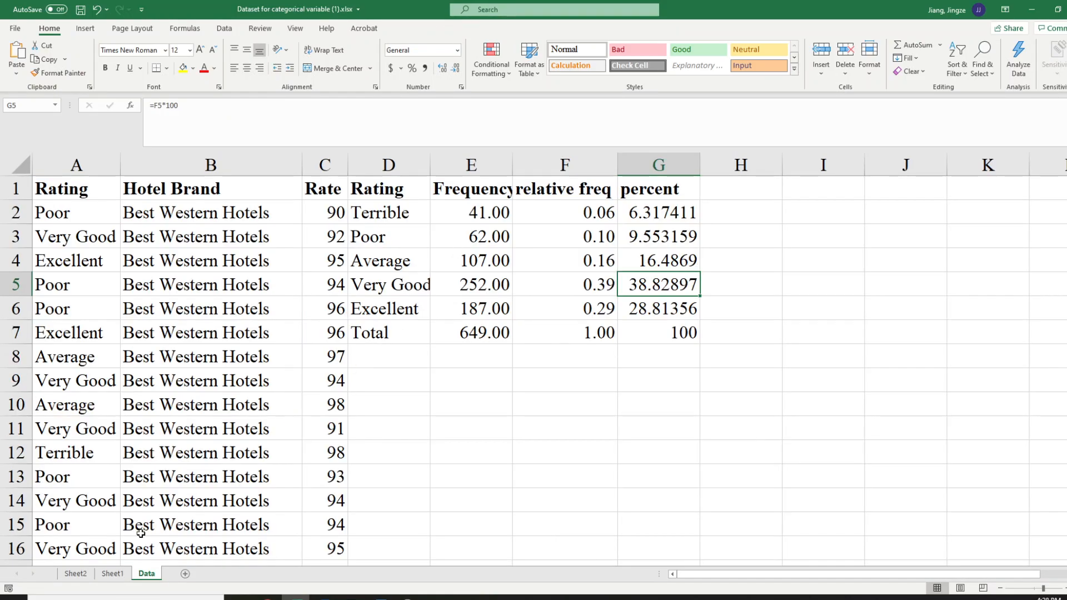
key("ctrl+Page_Up")
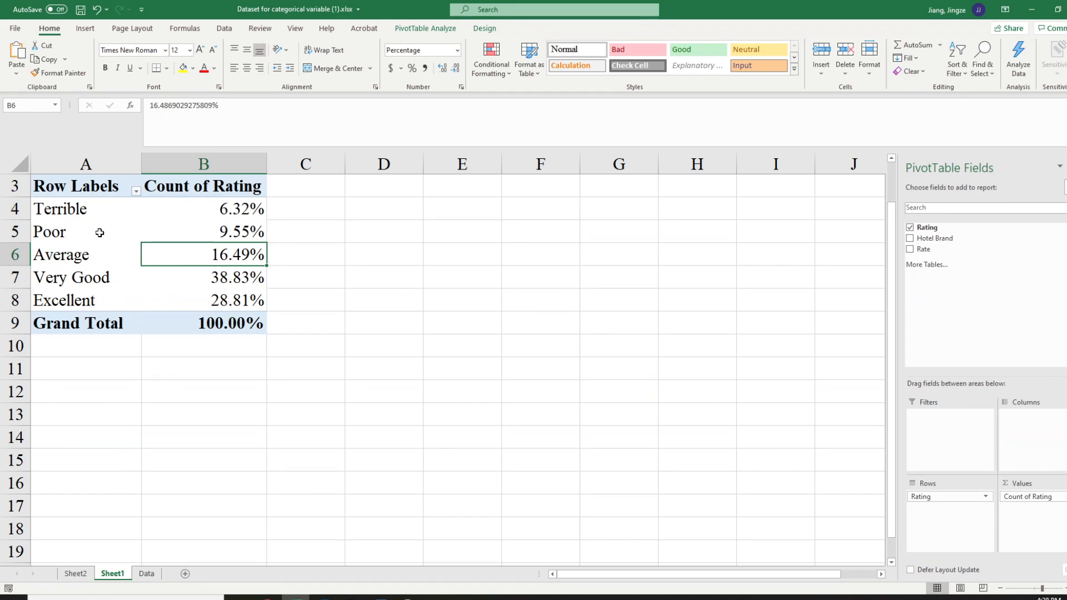
left_click(147, 574)
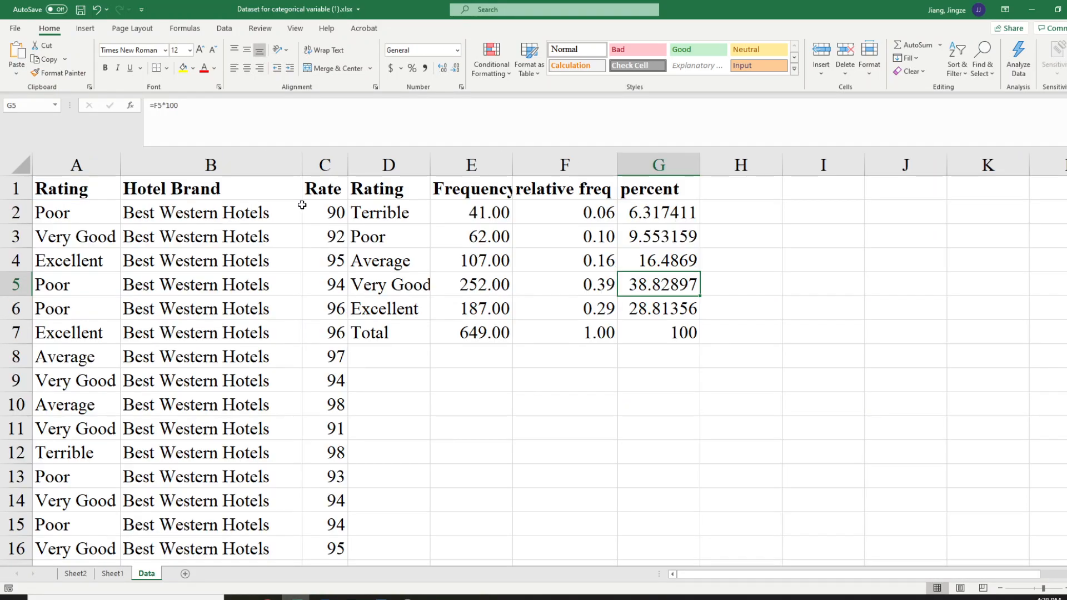
left_click(114, 575)
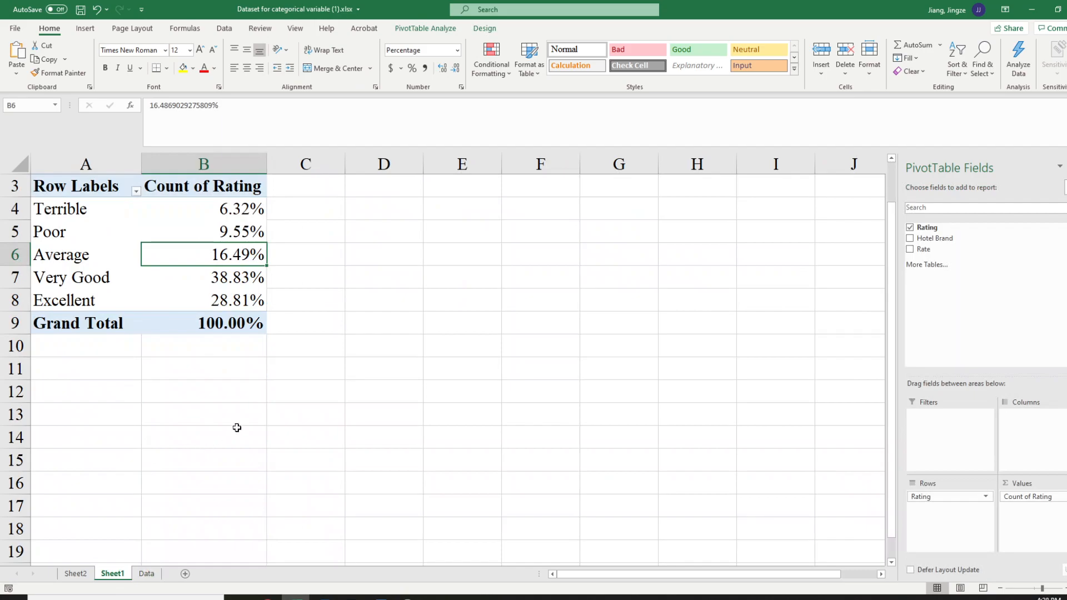